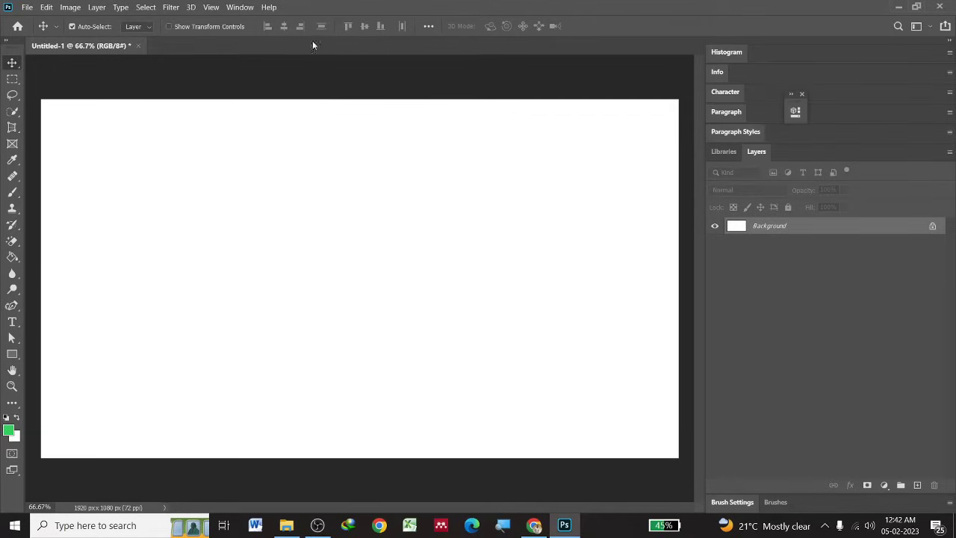
# - Place the top-view notebook-and-apples photo from the Images folder onto the blank canvas
pyautogui.click(287, 525)
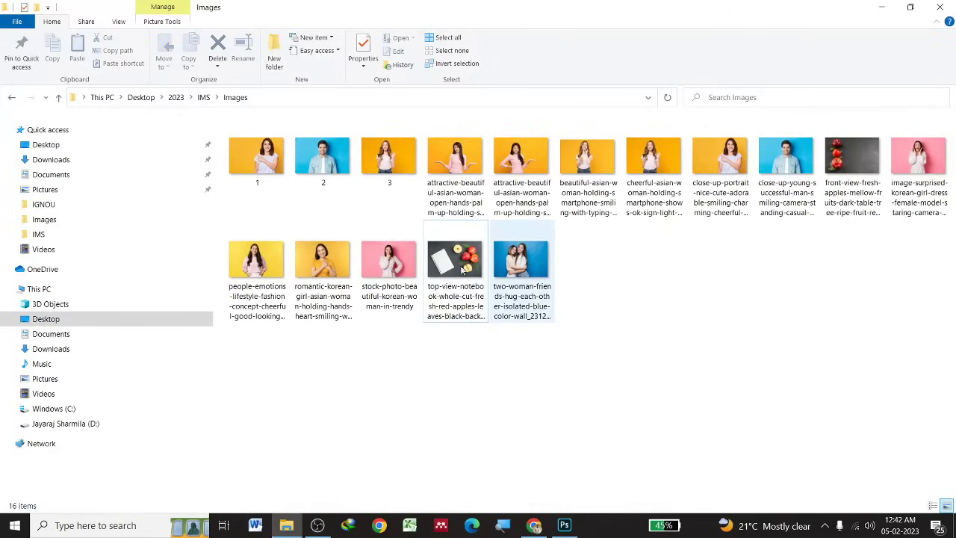
pyautogui.moveTo(456, 262)
pyautogui.mouseDown()
pyautogui.moveTo(572, 527)
pyautogui.moveTo(369, 256)
pyautogui.mouseUp()
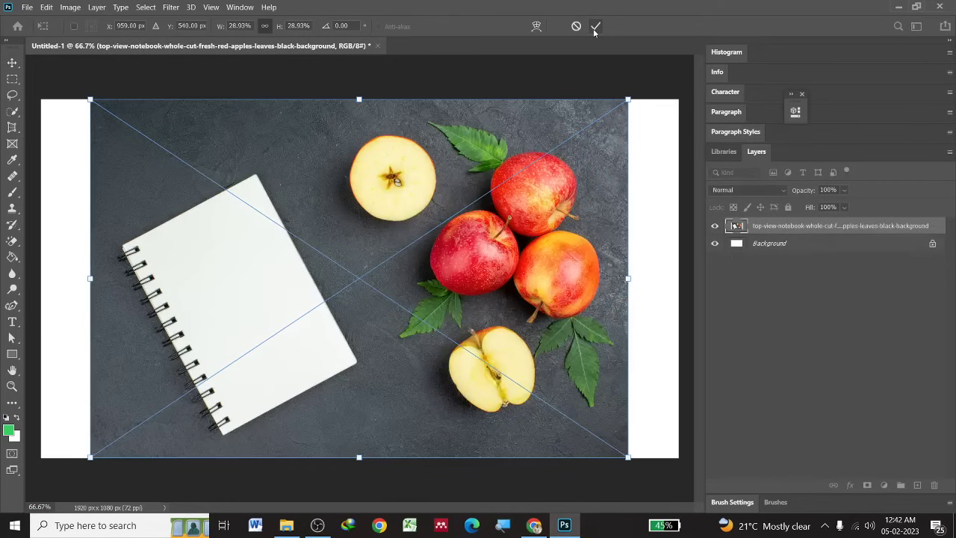
# - Commit the placed photo, pick the Quick Selection Tool and raise its brush size to 180 px
pyautogui.click(595, 27)
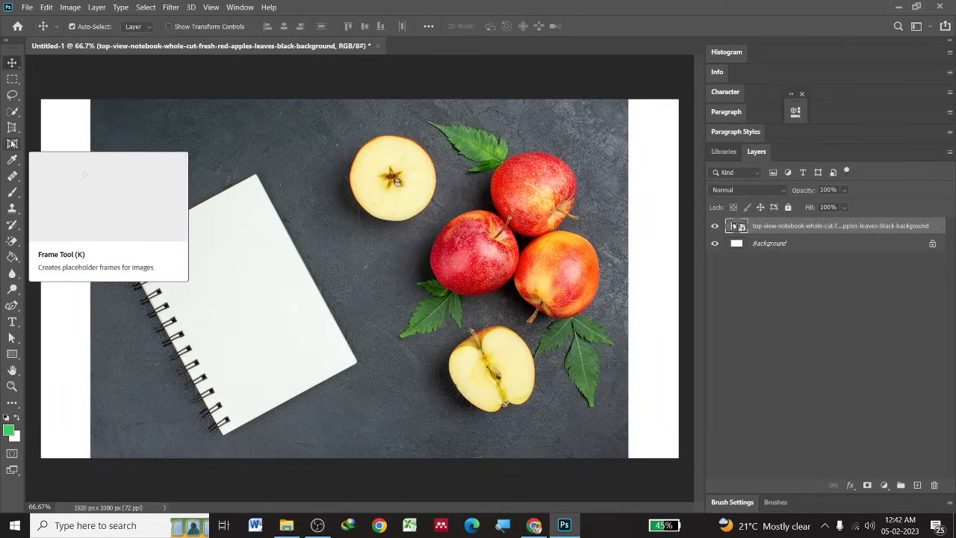
pyautogui.click(12, 112)
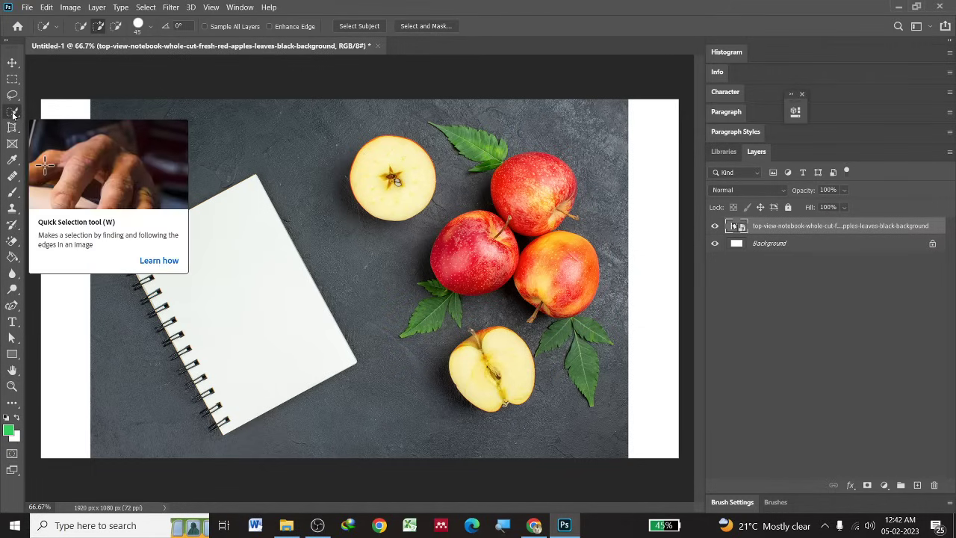
pyautogui.rightClick(13, 113)
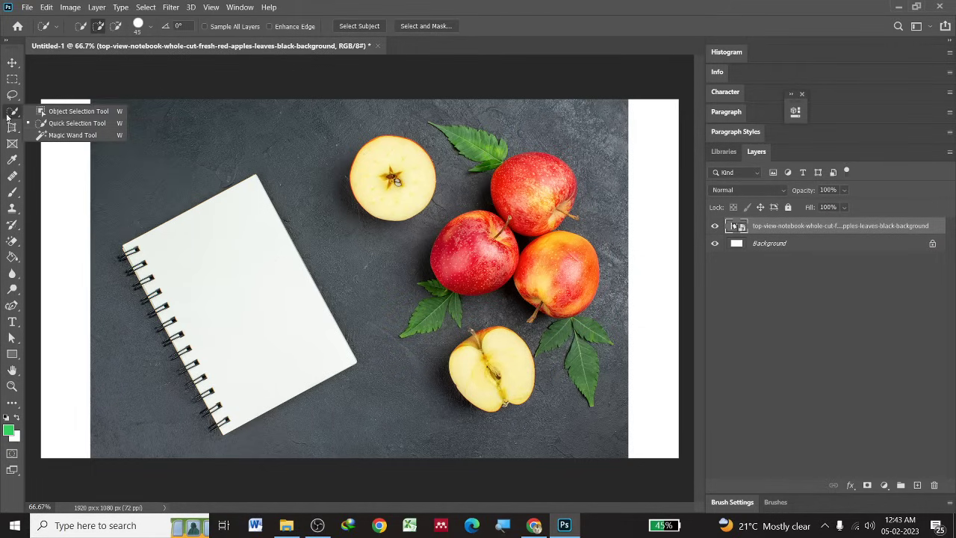
pyautogui.click(65, 124)
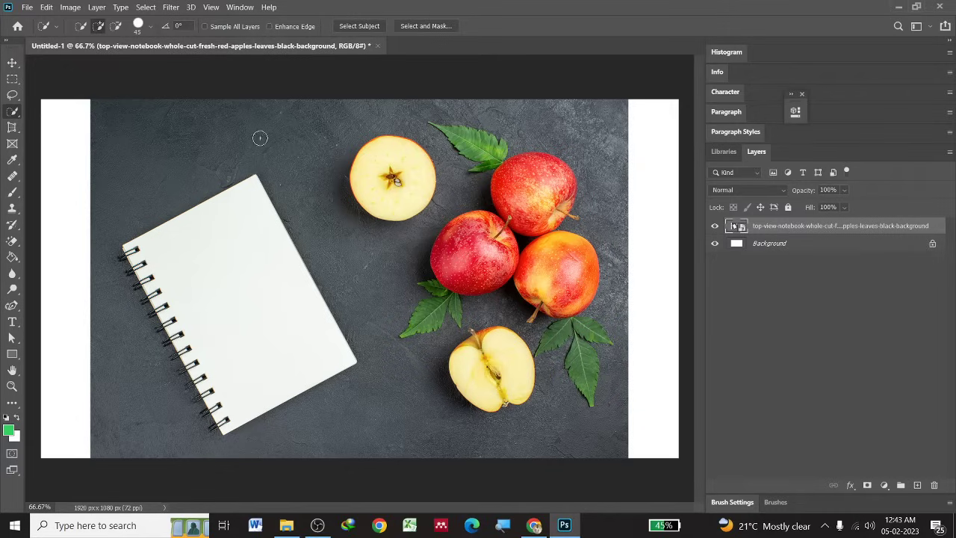
pyautogui.click(151, 27)
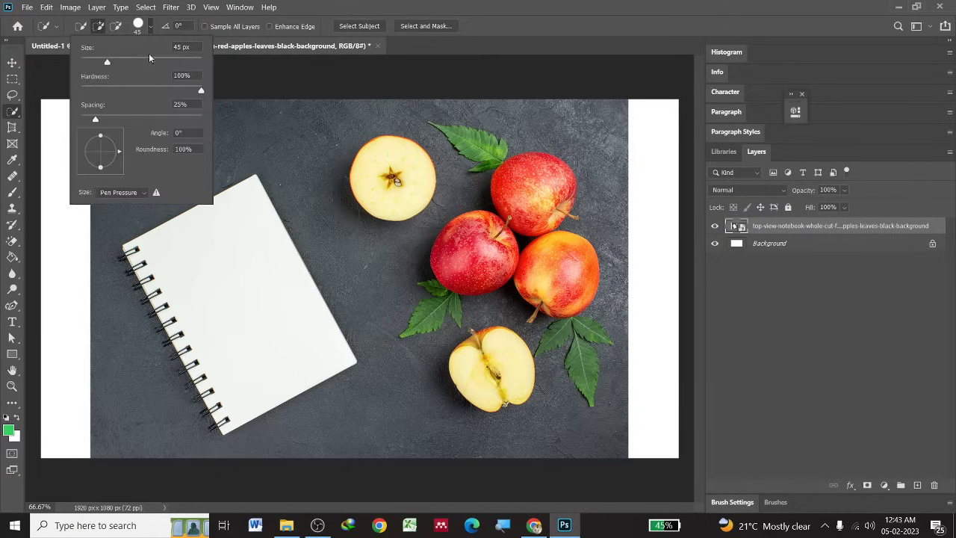
pyautogui.moveTo(108, 61); pyautogui.dragTo(165, 62)
# - Keep the Quick Selection Tool active and resize its brush to 250 px with the bracket keys
pyautogui.click(12, 110)
pyautogui.rightClick(12, 111)
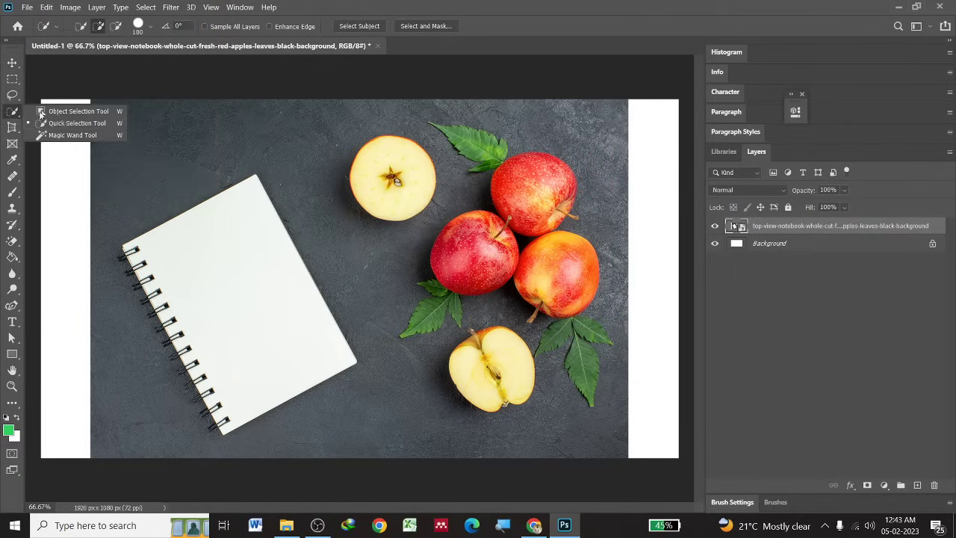
pyautogui.click(82, 123)
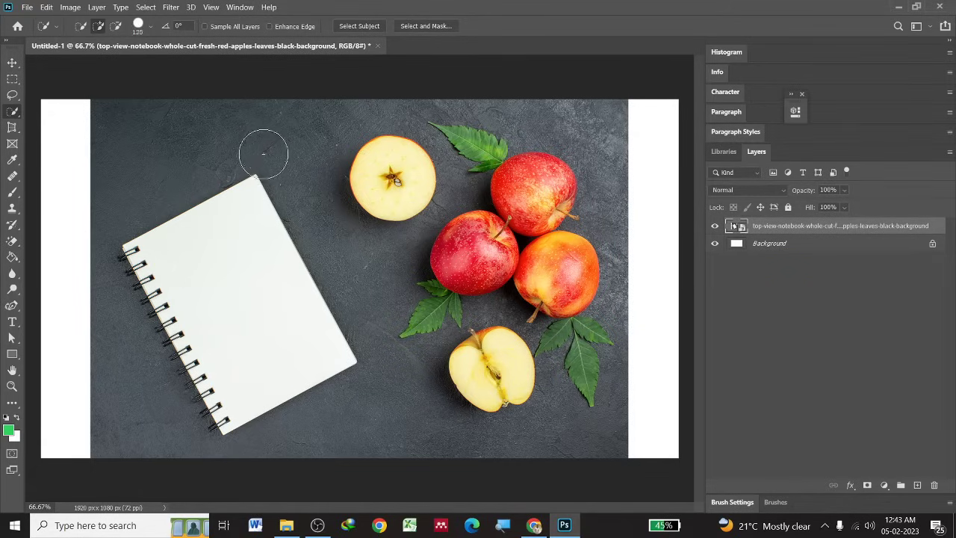
pyautogui.press('[')
pyautogui.press('[')
pyautogui.press('[')
pyautogui.press(']')
pyautogui.press(']')
pyautogui.press(']')
pyautogui.press(']')
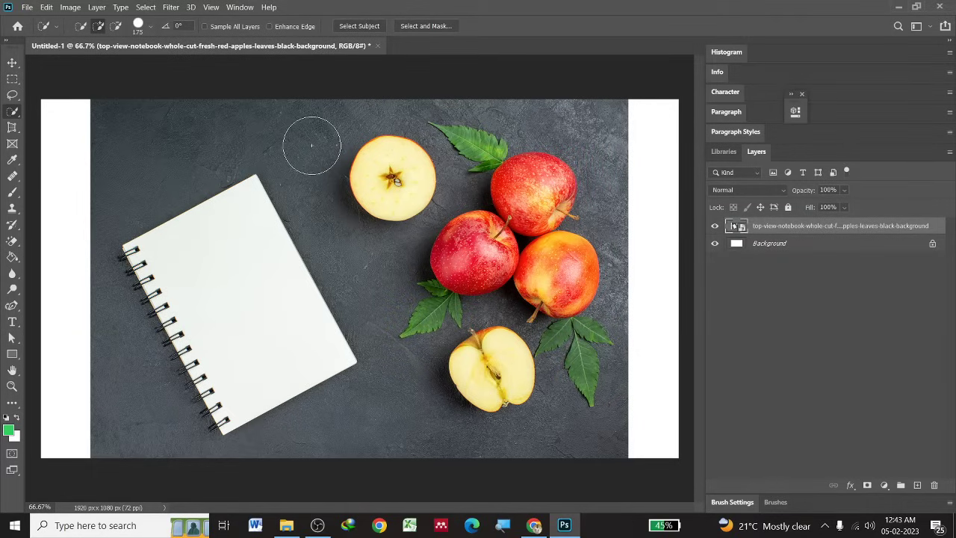
pyautogui.press(']')
pyautogui.press(']')
pyautogui.press(']')
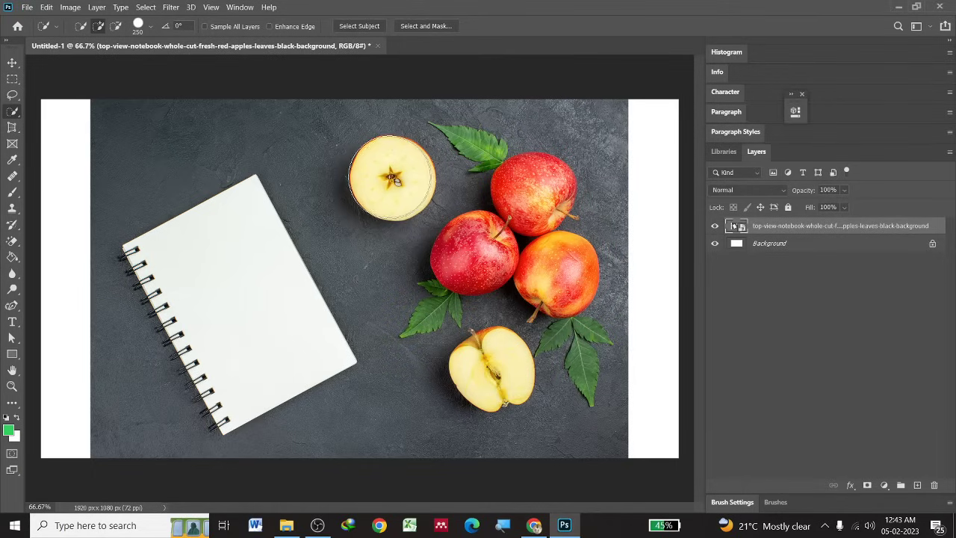
# - Select the top cut apple half, then add and refine the lower cut half
pyautogui.click(392, 178)
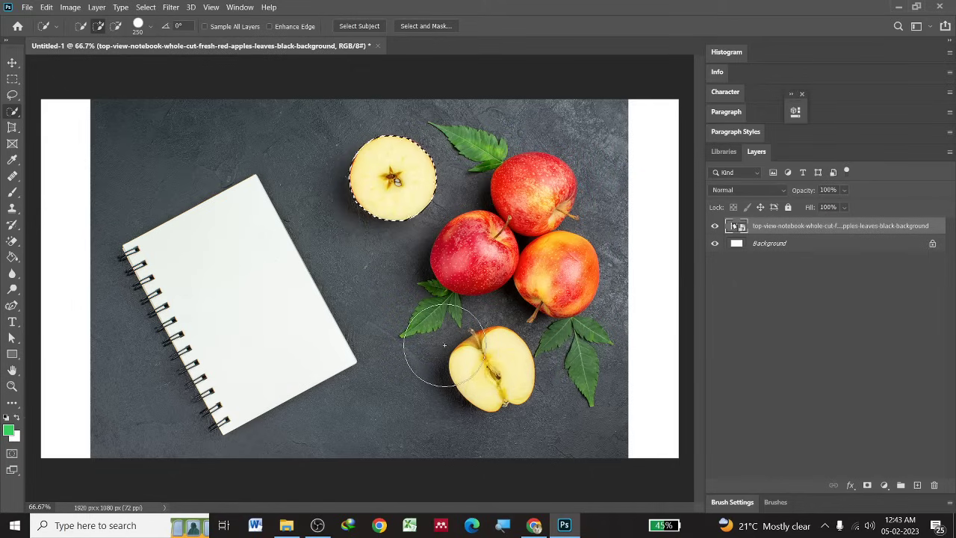
pyautogui.click(473, 361)
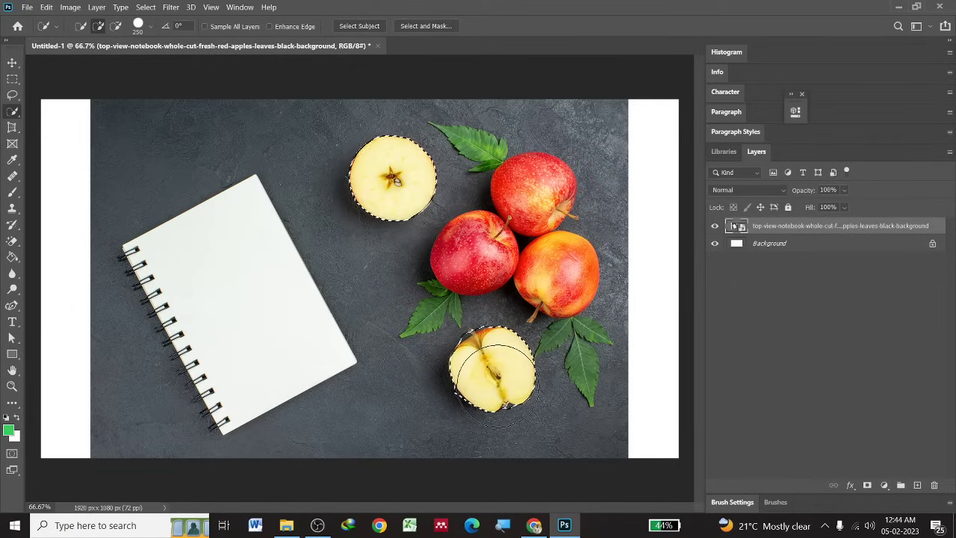
pyautogui.click(487, 370)
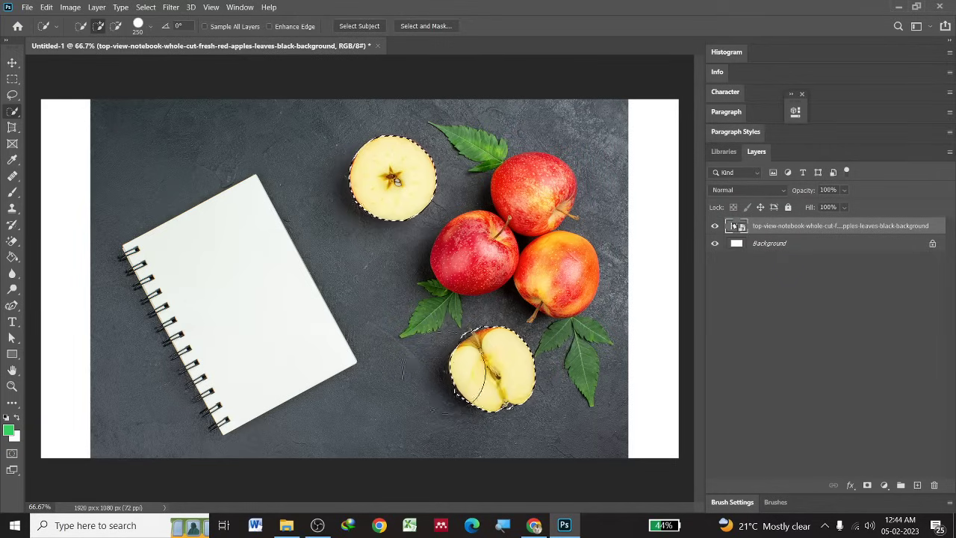
pyautogui.keyDown('alt'); pyautogui.click(437, 384); pyautogui.keyUp('alt')
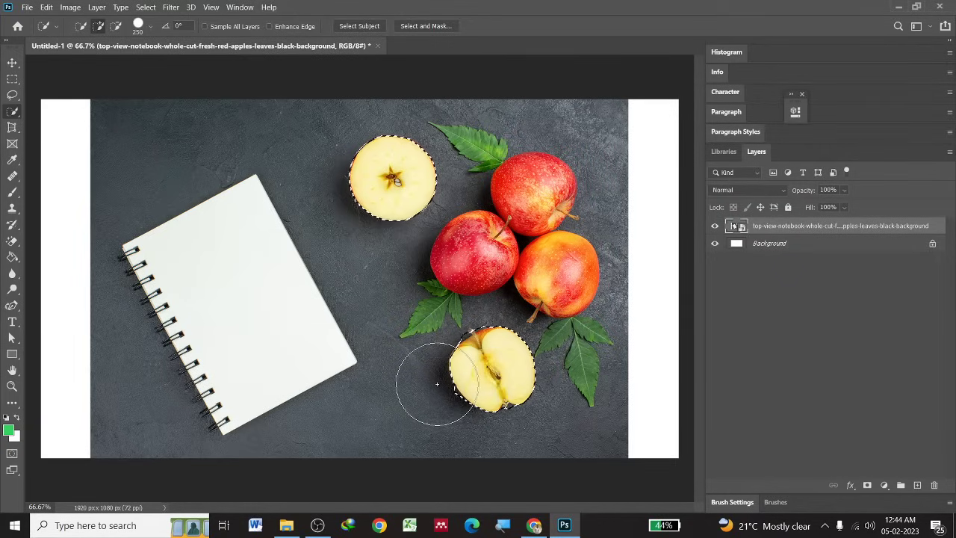
# - Smooth the bottom of the lower apple half's selection and zoom in to inspect its edges
pyautogui.click(506, 362)
pyautogui.hotkey('ctrl', '+')
pyautogui.hotkey('ctrl', '+')
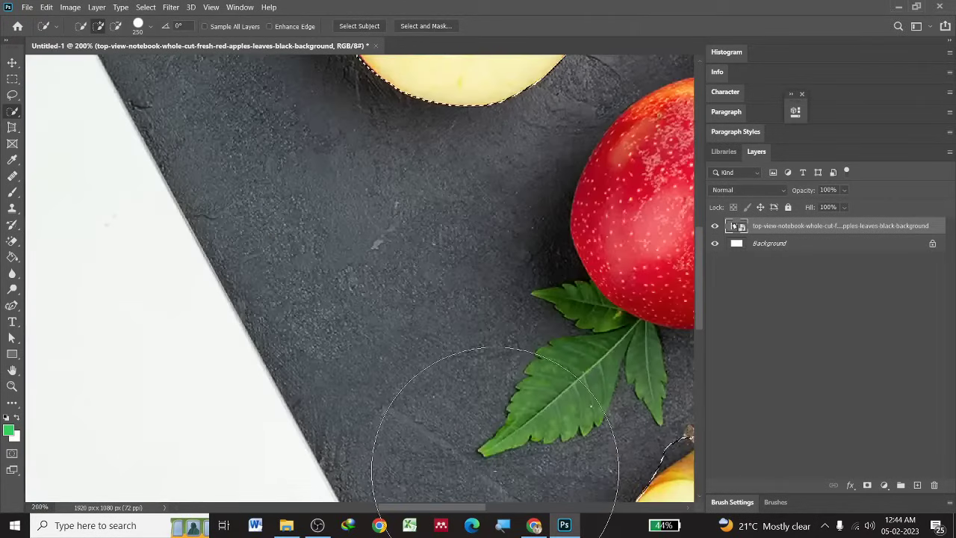
pyautogui.moveTo(458, 507); pyautogui.dragTo(507, 508)
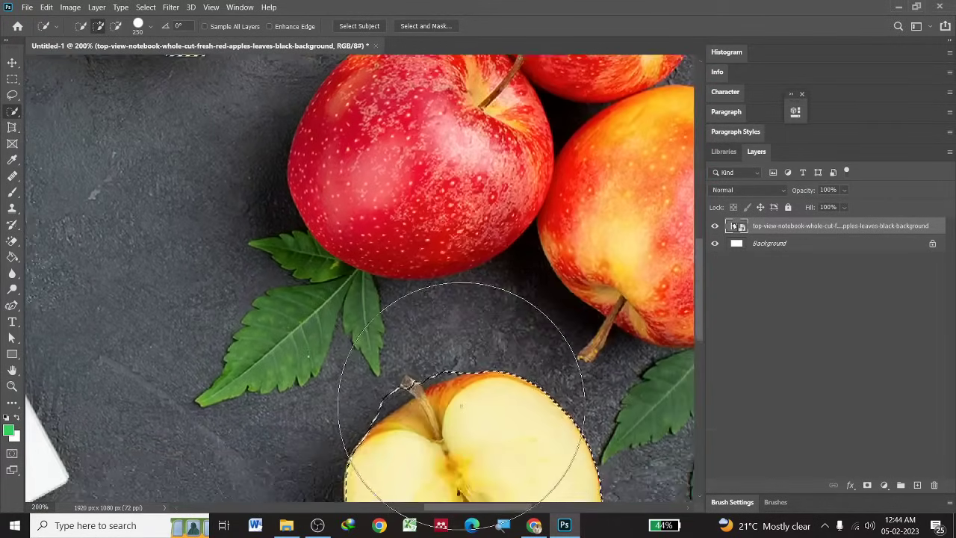
pyautogui.scroll(-5, 448, 392)
pyautogui.scroll(-1, 459, 372)
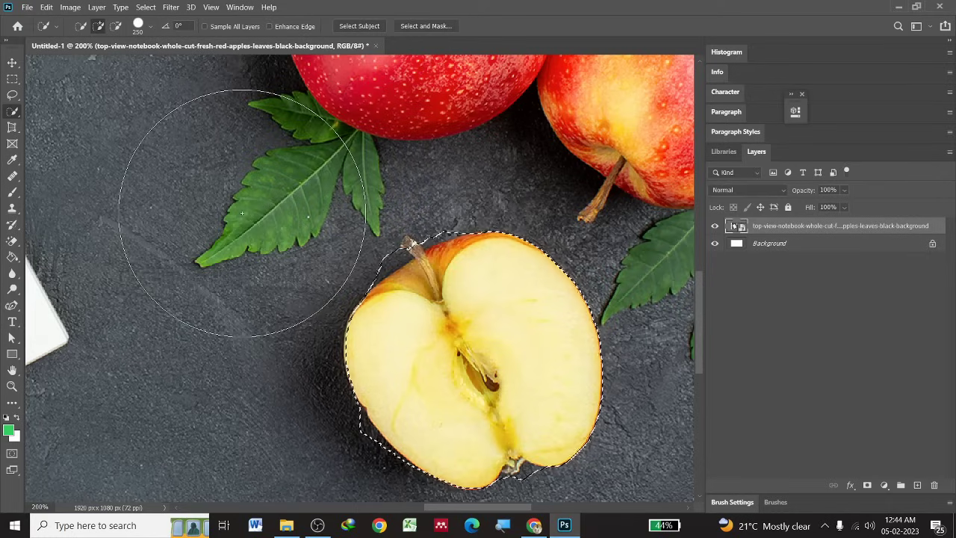
# - Shrink the selection brush to 15 px for detail work near the stem
pyautogui.press('[')
pyautogui.press('[')
pyautogui.press('[')
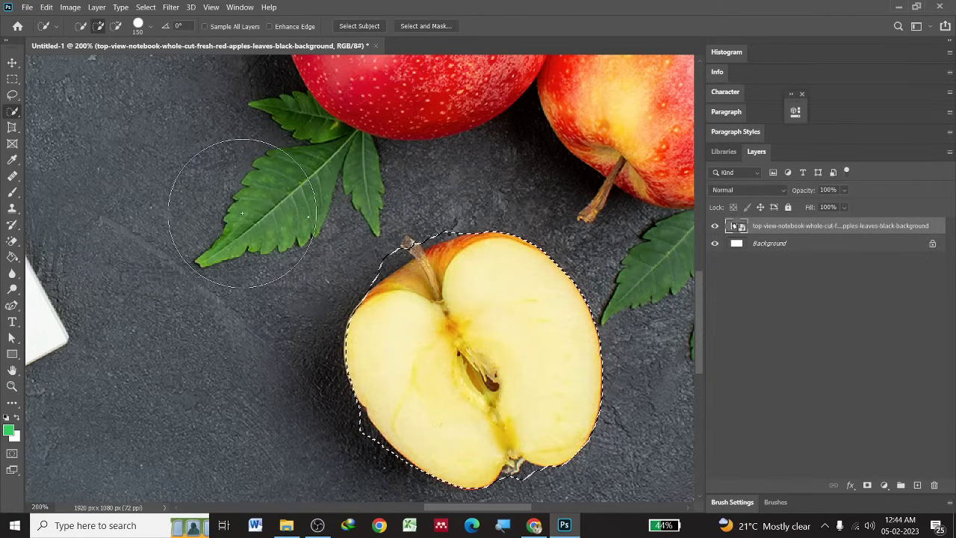
pyautogui.press('[')
pyautogui.press('[')
pyautogui.press('[')
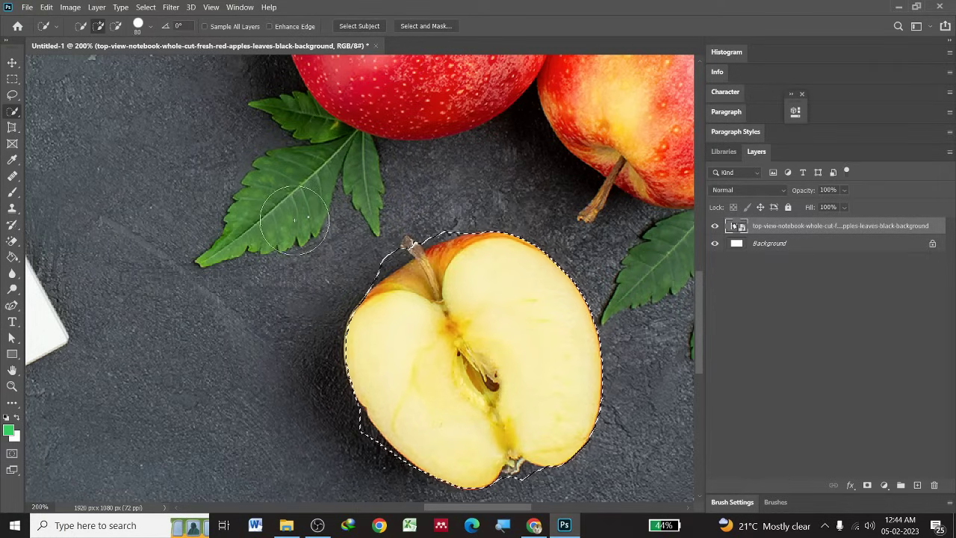
pyautogui.press('[')
pyautogui.press('[')
pyautogui.press('[')
pyautogui.press('[')
pyautogui.press('[')
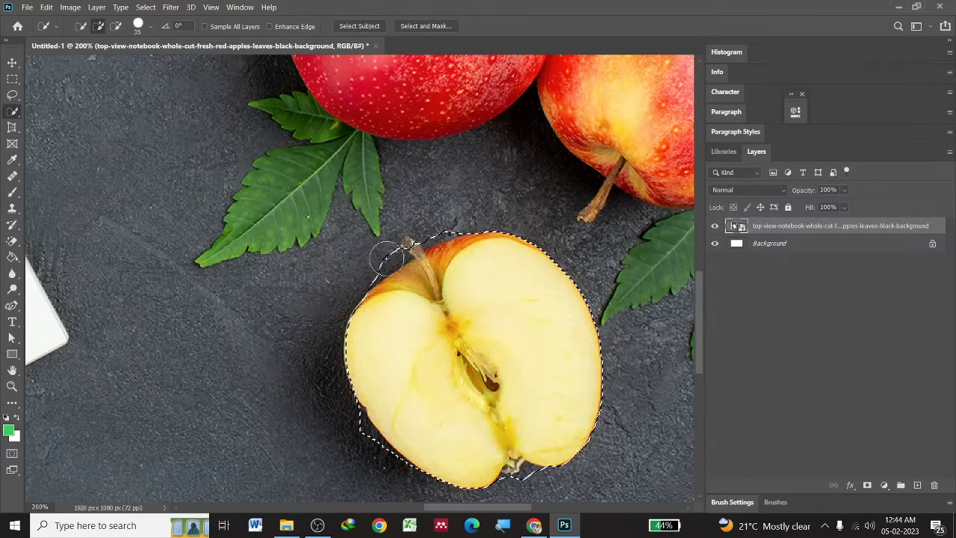
pyautogui.press('[')
pyautogui.press('[')
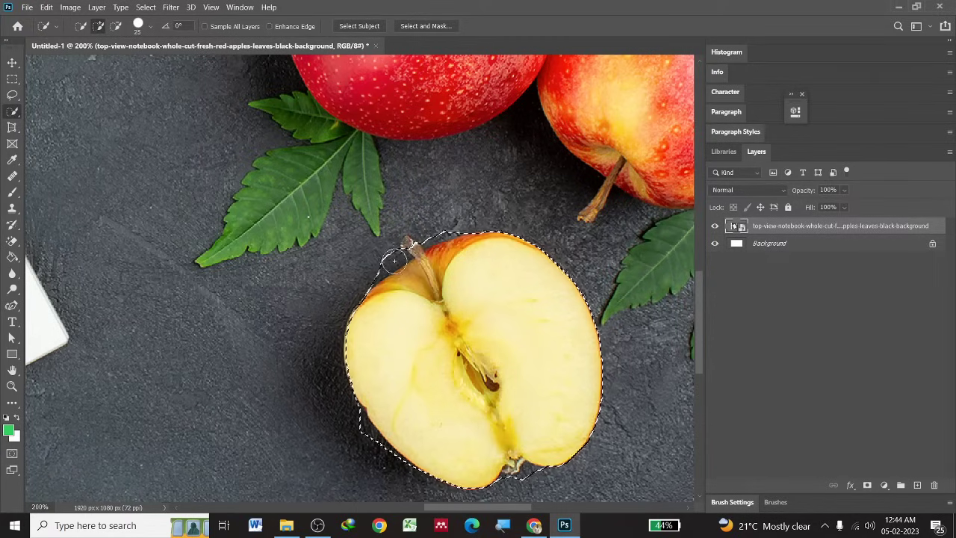
pyautogui.press('[')
pyautogui.press('[')
pyautogui.press('[')
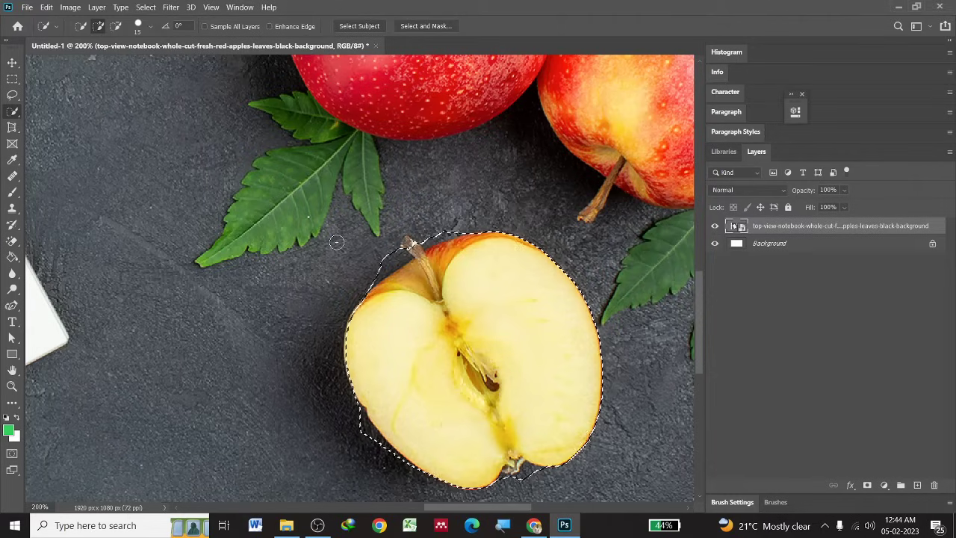
# - In Subtract mode, trim the background from the lower apple half's selection around its stem
pyautogui.click(116, 28)
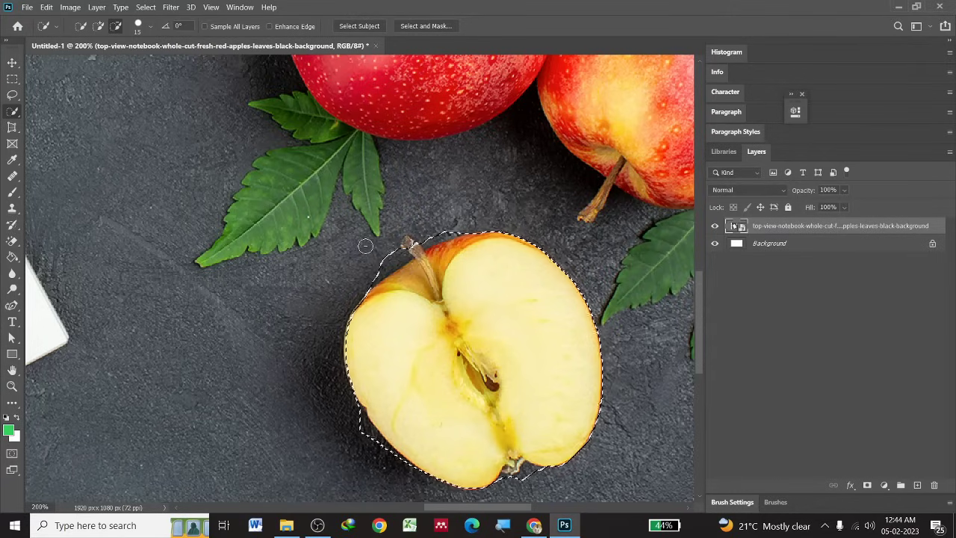
pyautogui.press(']')
pyautogui.press(']')
pyautogui.press(']')
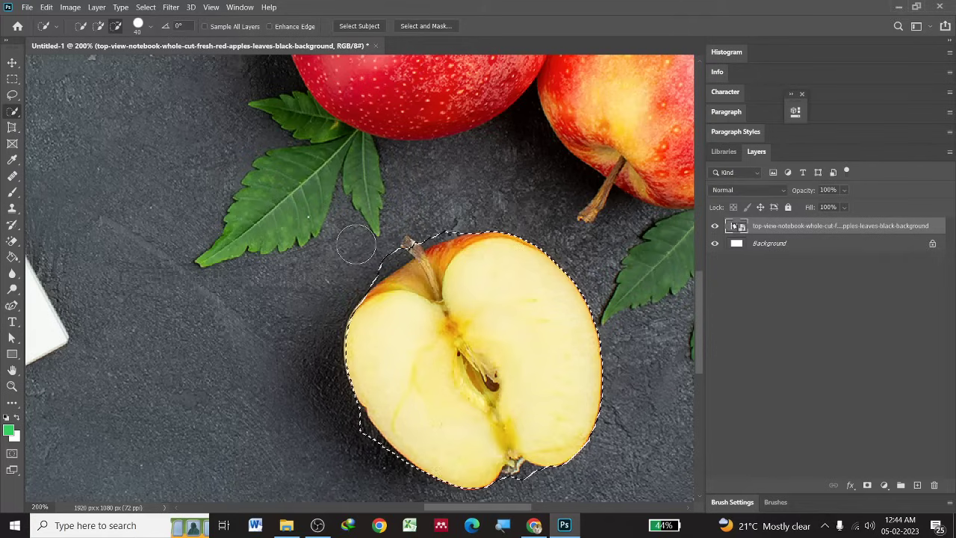
pyautogui.press(']')
pyautogui.press(']')
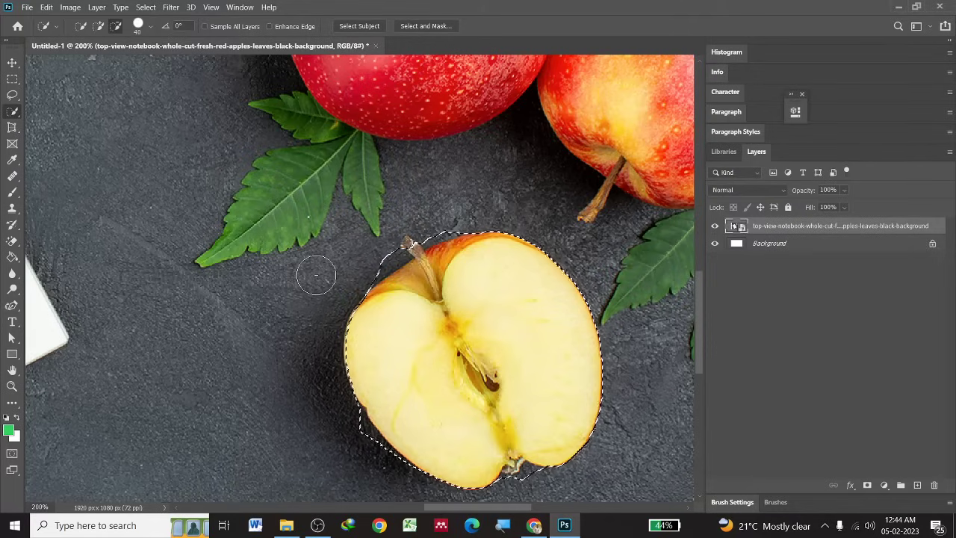
pyautogui.press('[')
pyautogui.press('[')
pyautogui.press('[')
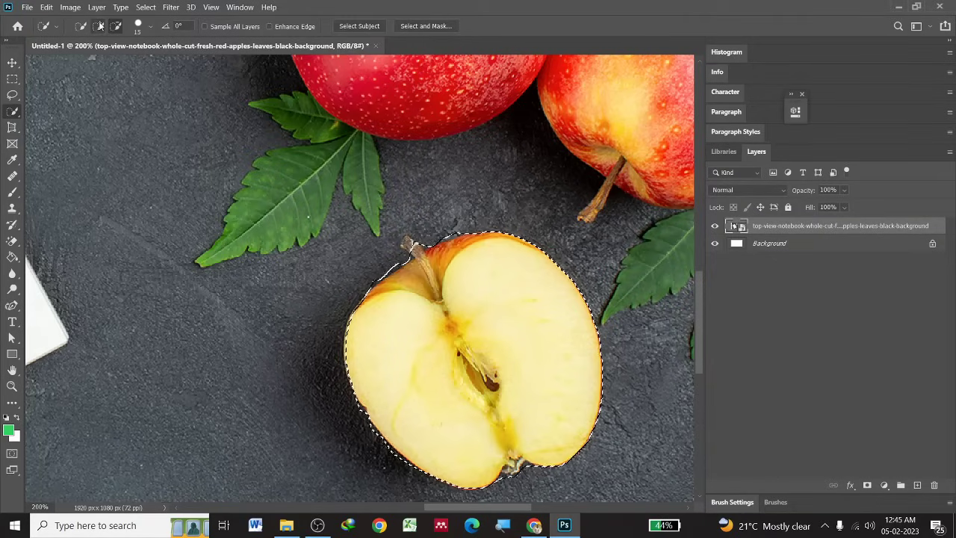
pyautogui.press('alt')
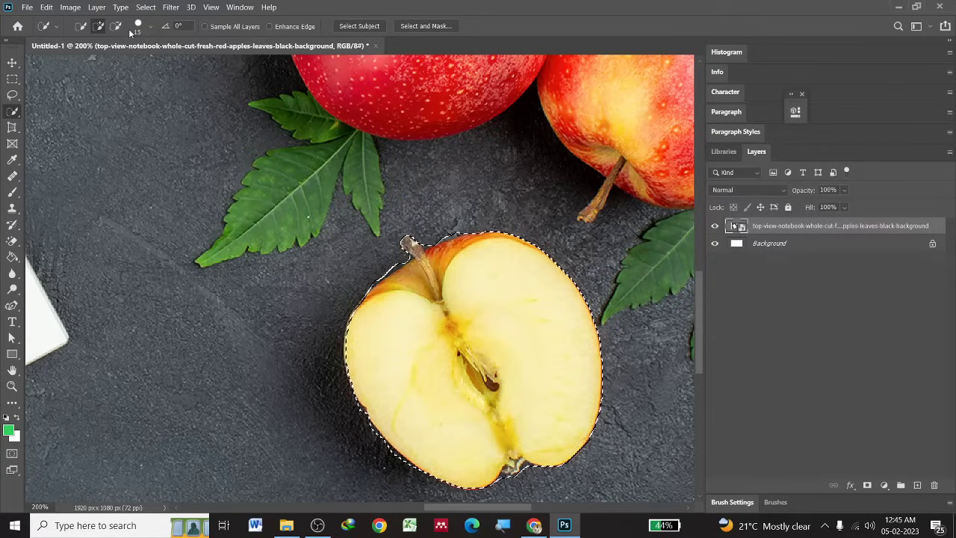
pyautogui.press('alt')
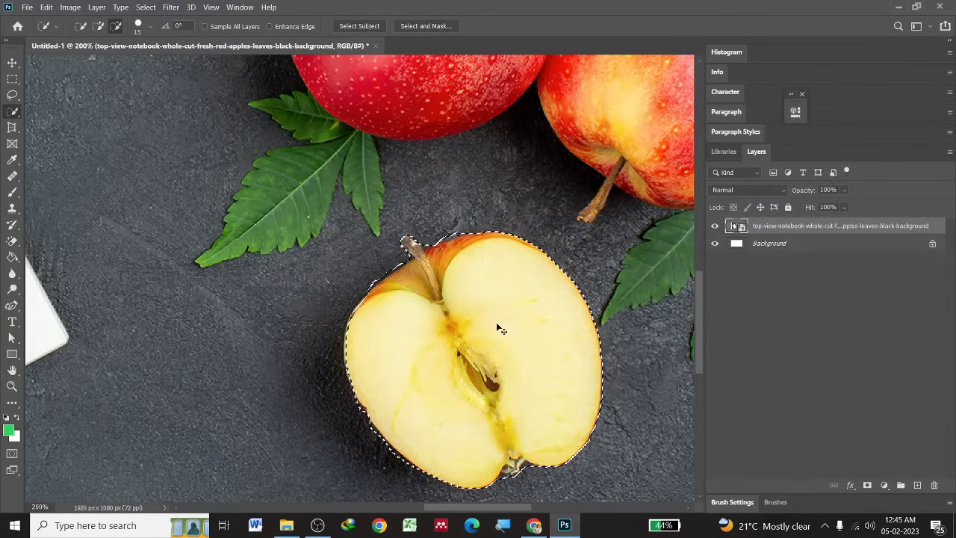
pyautogui.scroll(-3, 496, 322)
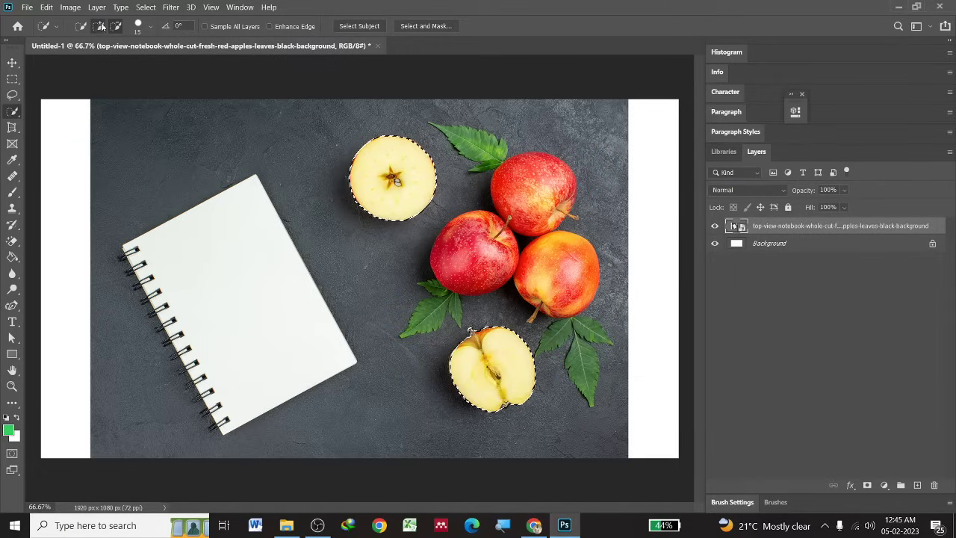
# - Add the orange whole apple to the selection with an enlarged brush, then shrink the brush
pyautogui.press(']')
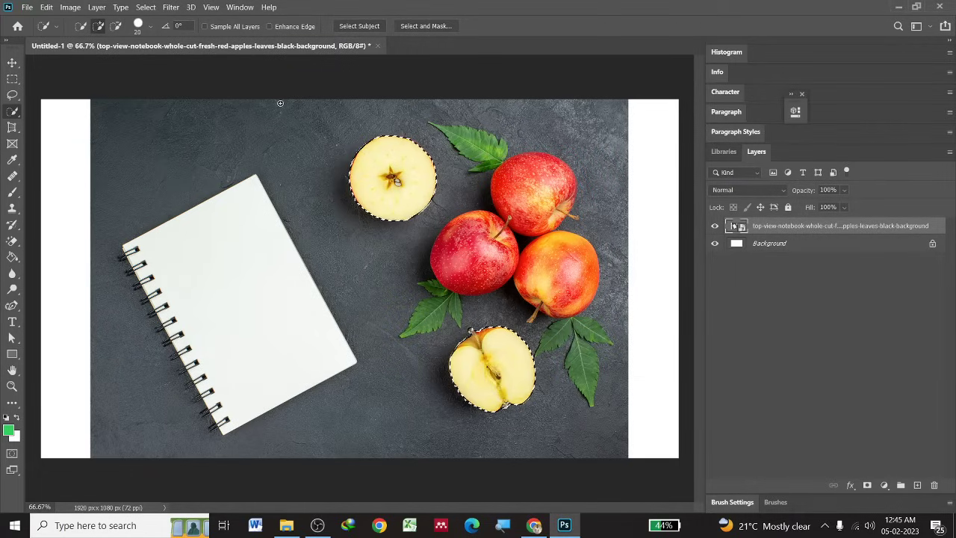
pyautogui.press(']')
pyautogui.press(']')
pyautogui.press(']')
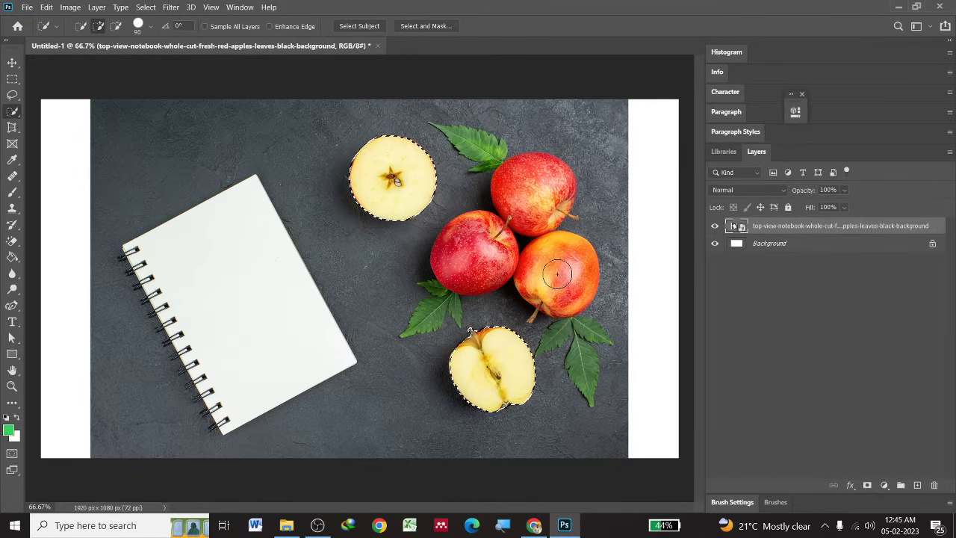
pyautogui.press(']')
pyautogui.press(']')
pyautogui.press(']')
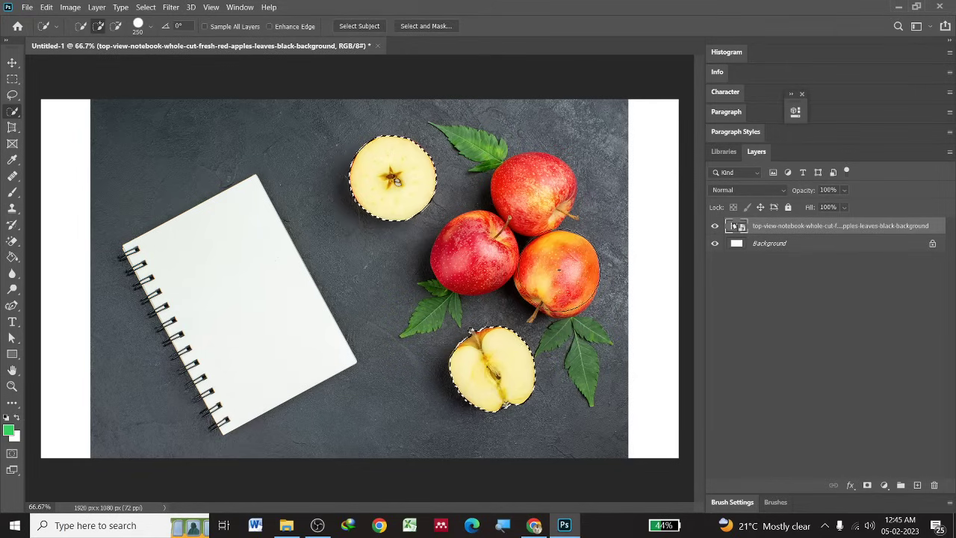
pyautogui.click(558, 270)
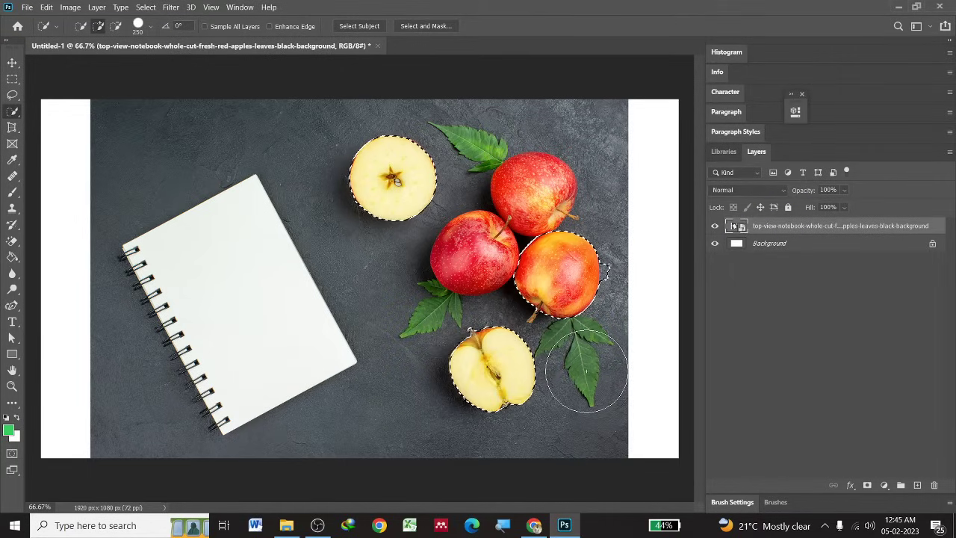
pyautogui.press('[')
pyautogui.press('[')
pyautogui.press('[')
pyautogui.press('[')
pyautogui.press('[')
pyautogui.press('[')
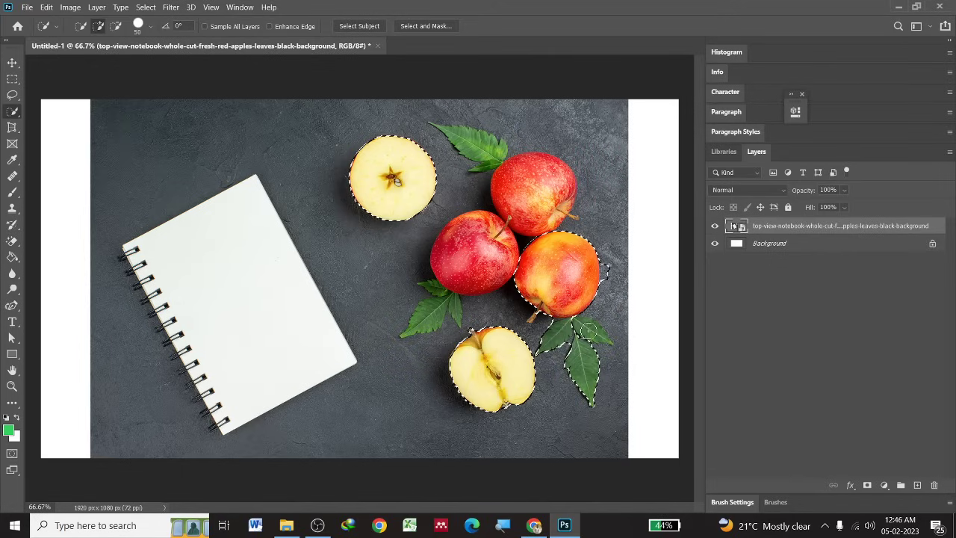
# - Add the leaf edges, then subtract the stray background right of the orange apple
pyautogui.click(589, 331)
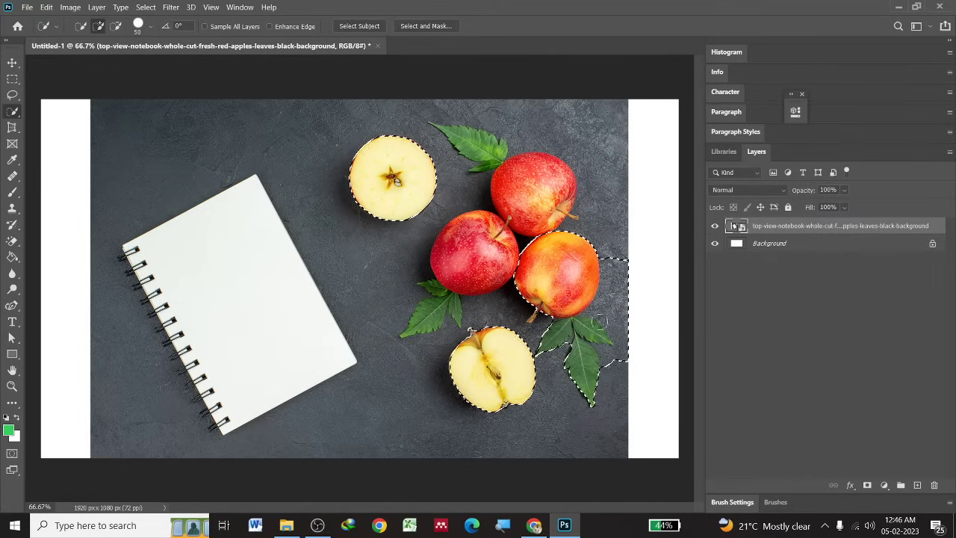
pyautogui.click(116, 28)
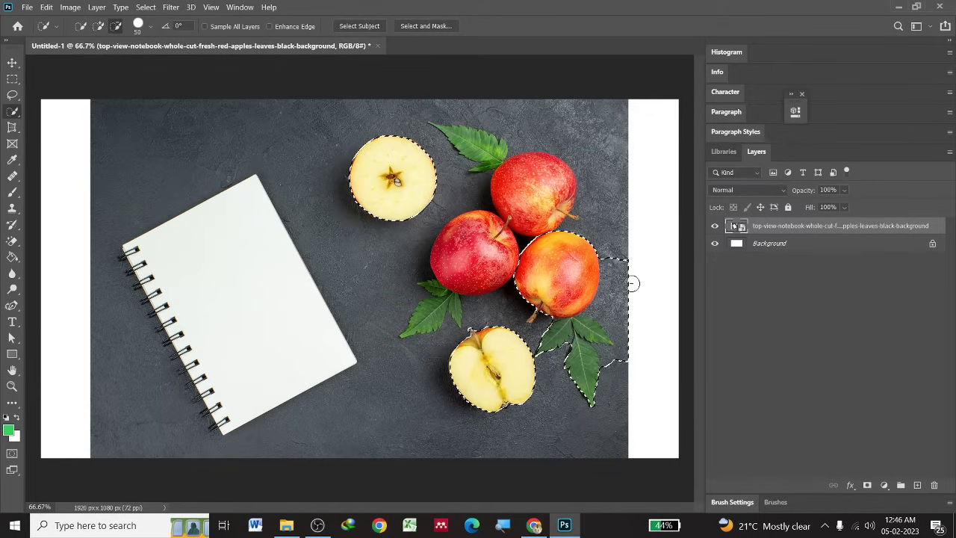
pyautogui.moveTo(630, 282); pyautogui.dragTo(617, 364)
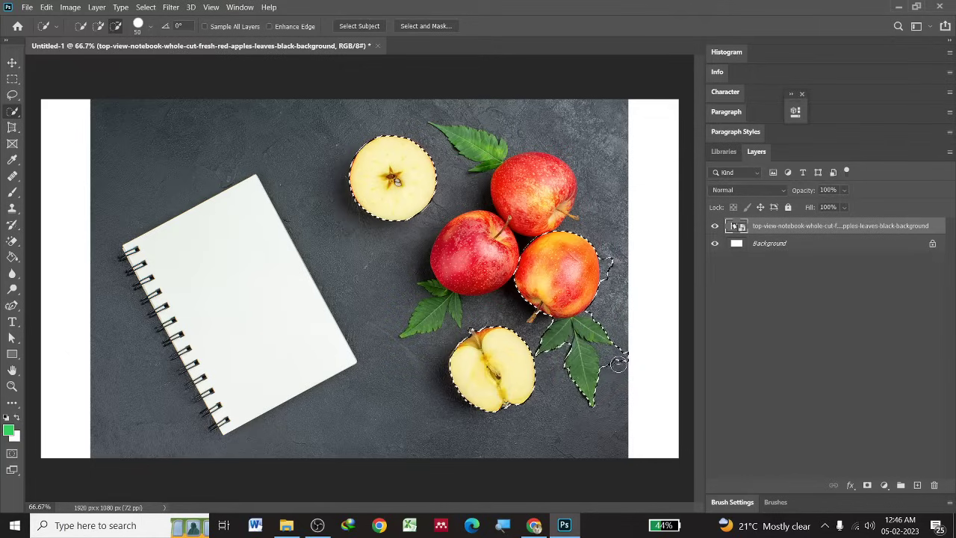